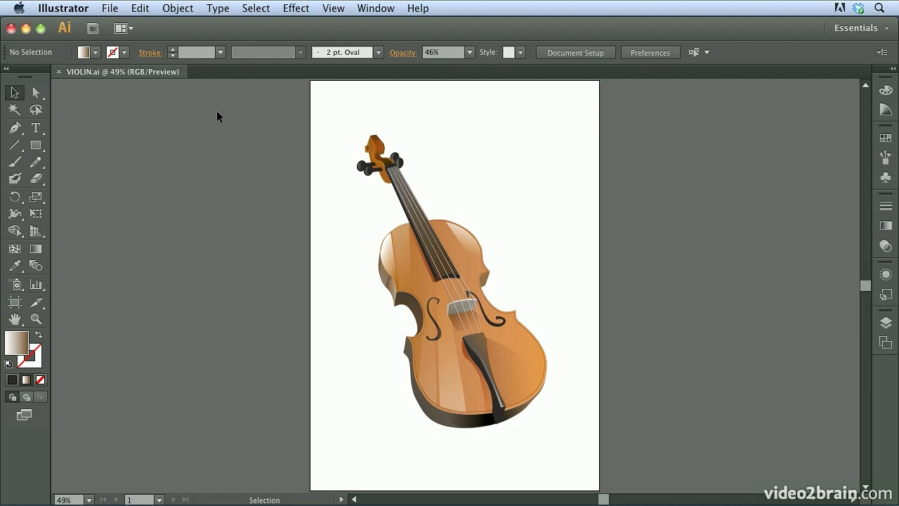
Turn off the Application Frame and move the VIOLIN.ai window aside to expose the desktop
click(376, 9)
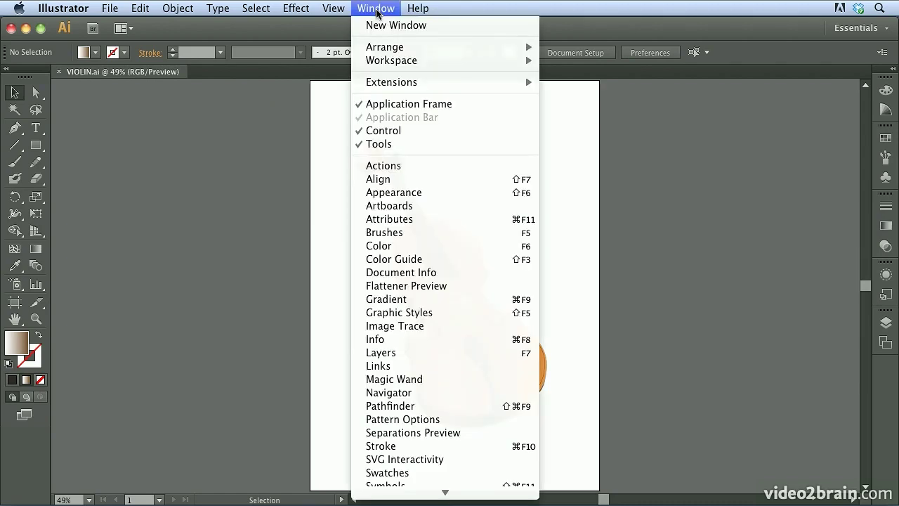
click(395, 105)
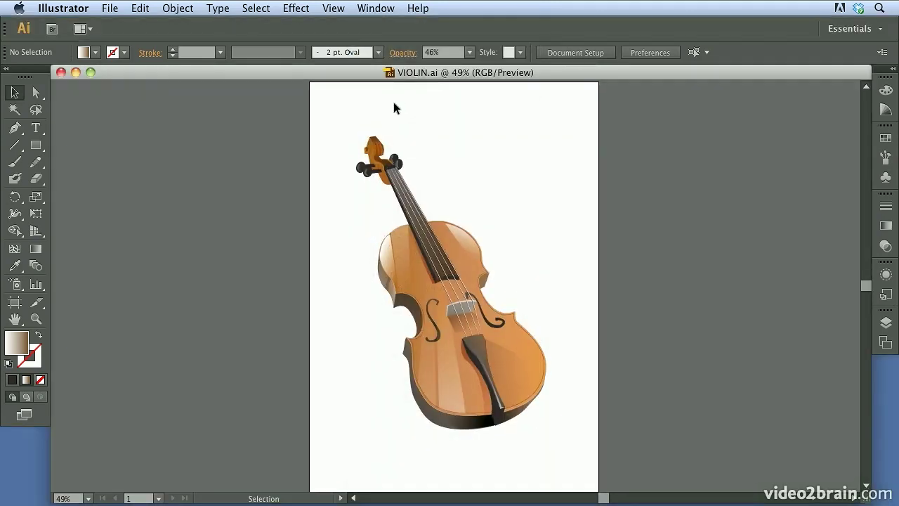
drag(228, 67, 241, 82)
drag(156, 86, 656, 235)
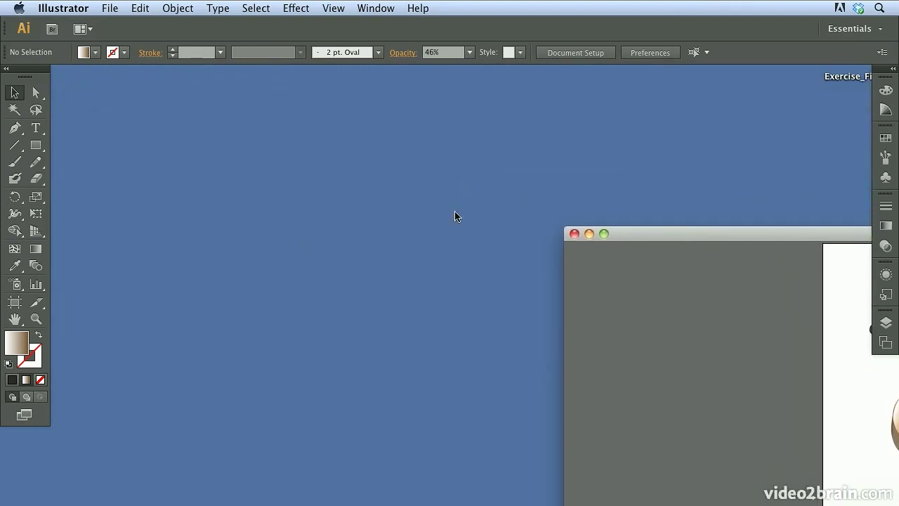
Switch to Finder through the exposed desktop, return to Illustrator by repositioning the VIOLIN.ai window, and turn the Application Frame back on
click(353, 180)
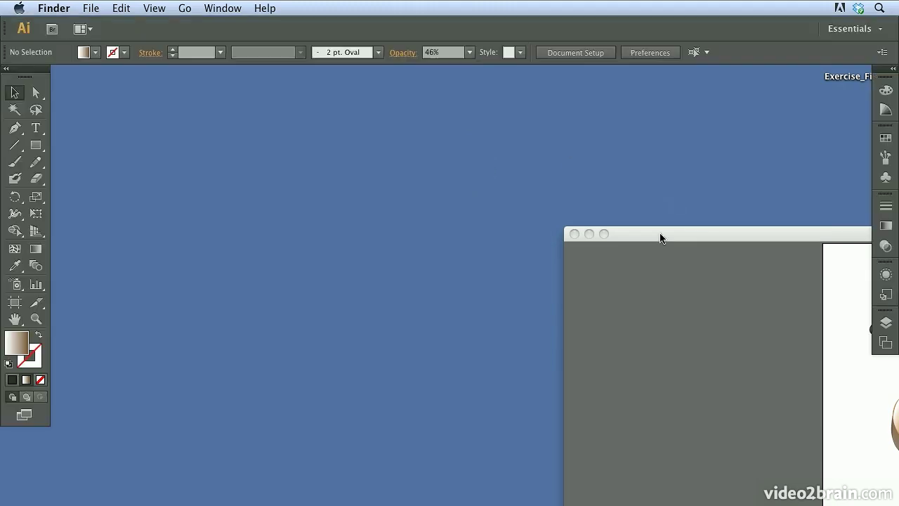
drag(692, 241, 522, 174)
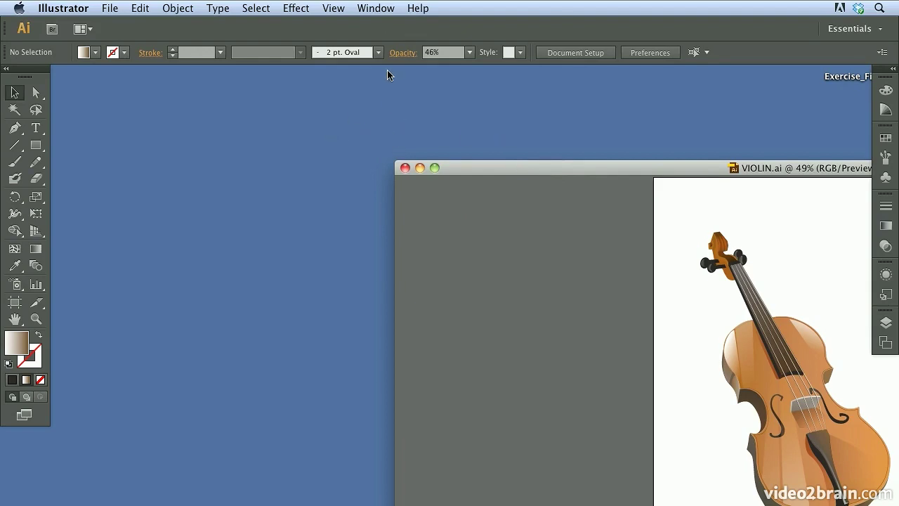
click(378, 8)
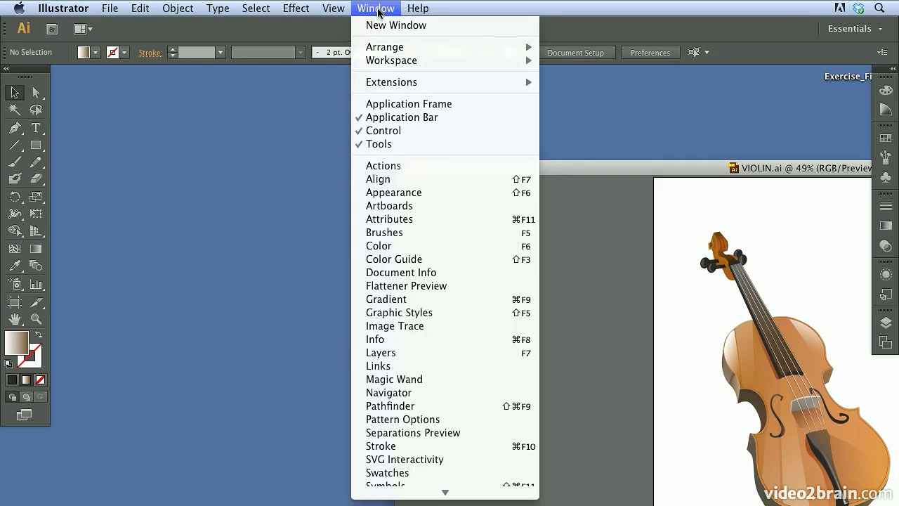
click(395, 104)
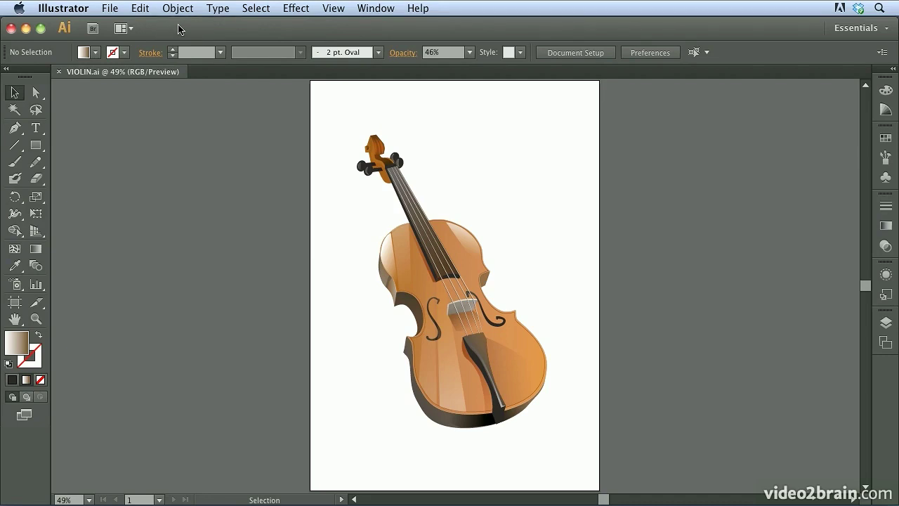
Turn off the Application Frame and hide the Application Bar
click(376, 8)
click(377, 104)
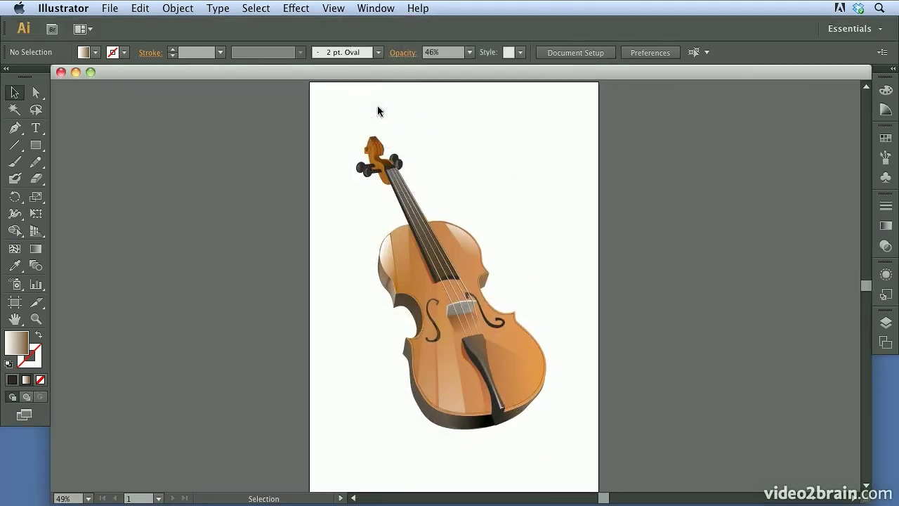
click(374, 9)
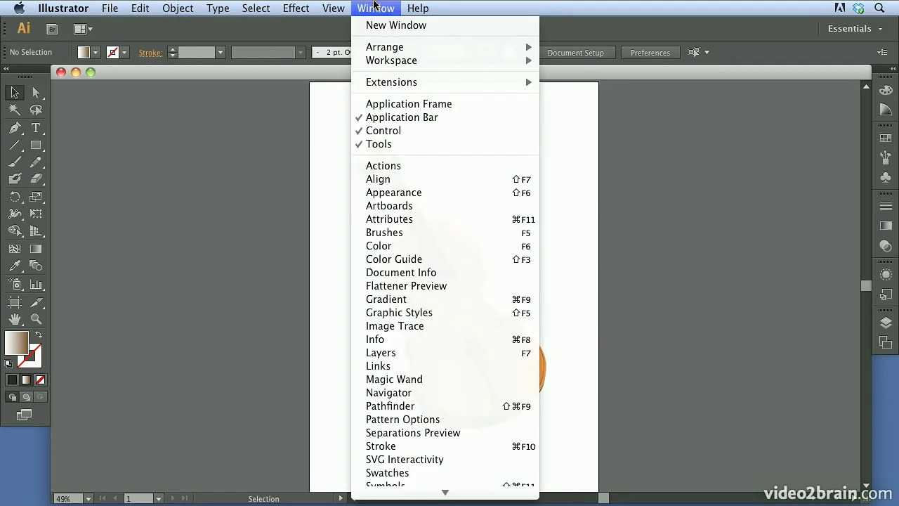
click(390, 119)
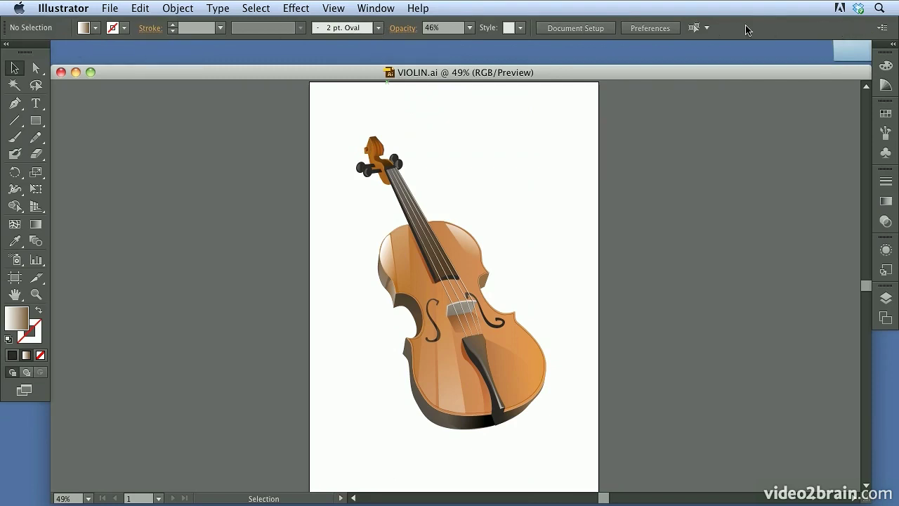
Turn the Application Frame back on and check whether the Application Bar option is available
click(374, 8)
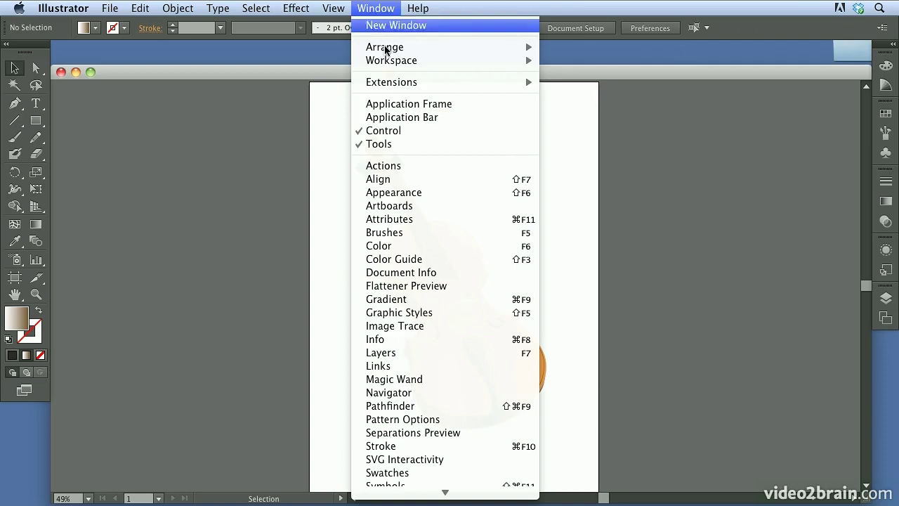
click(392, 103)
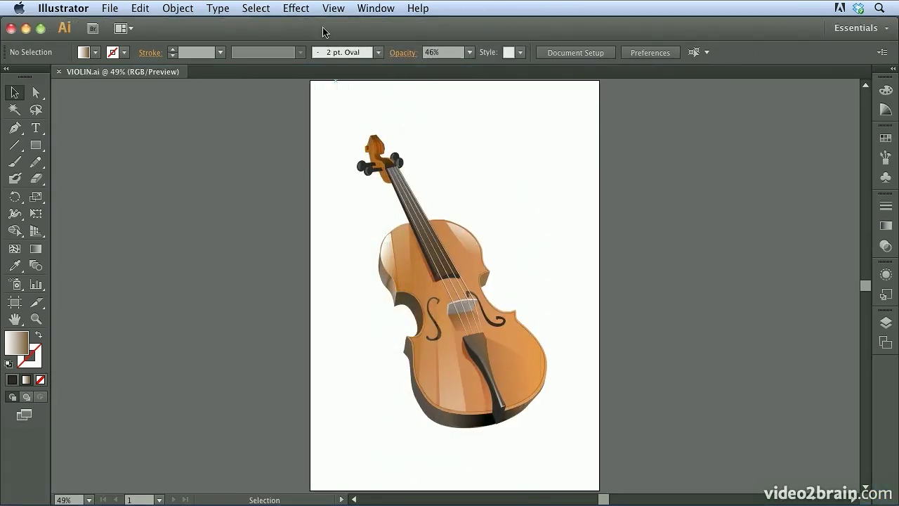
click(375, 8)
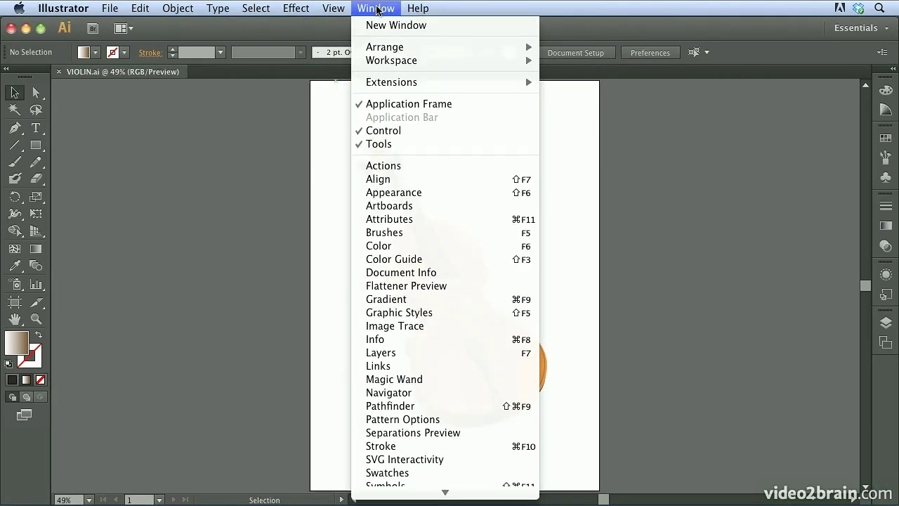
click(377, 8)
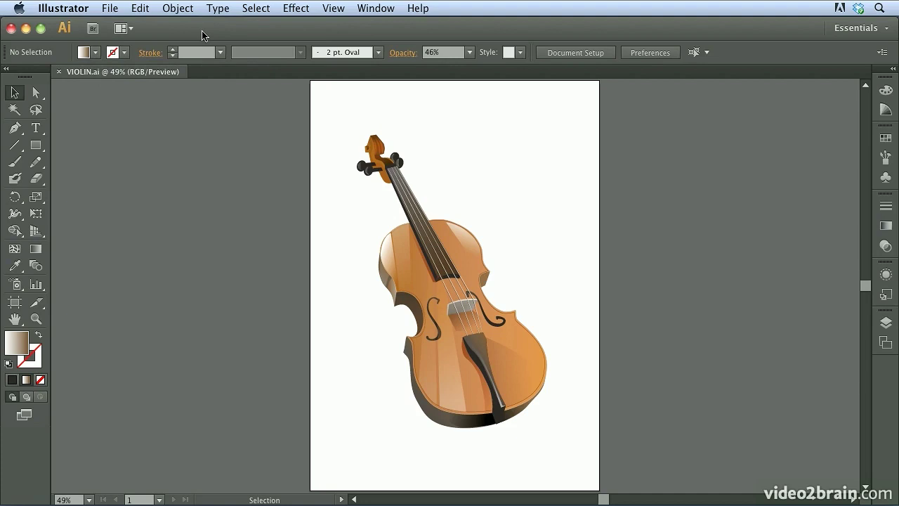
Switch to Adobe Bridge, browse to the 03_Exploring folder inside Exercise_Files, and enlarge the file thumbnails
click(91, 32)
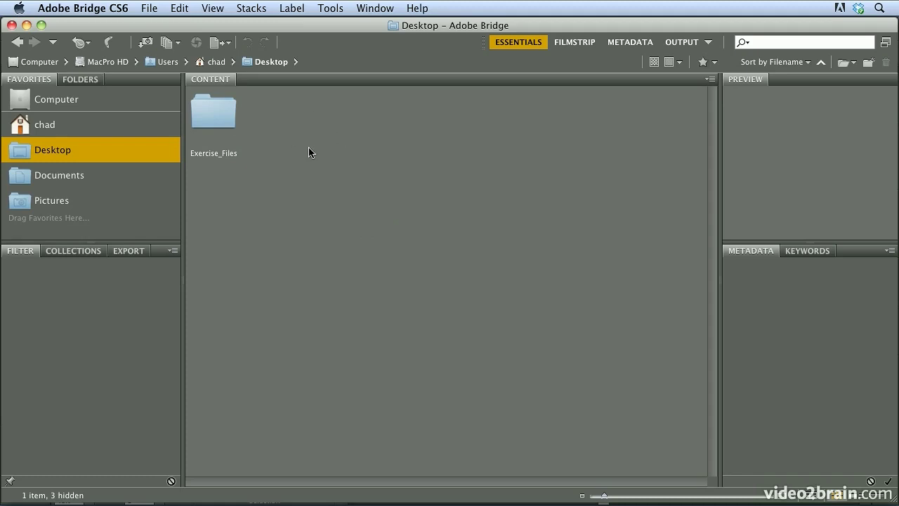
double_click(208, 120)
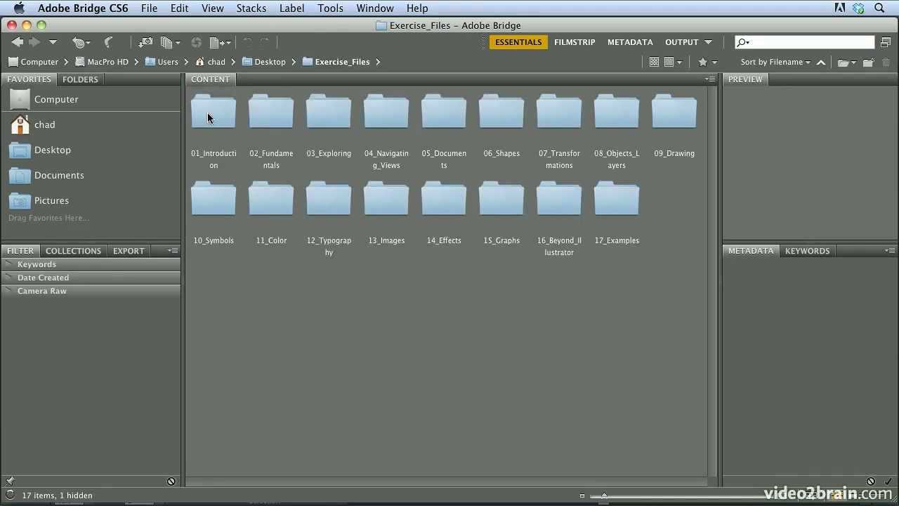
double_click(330, 112)
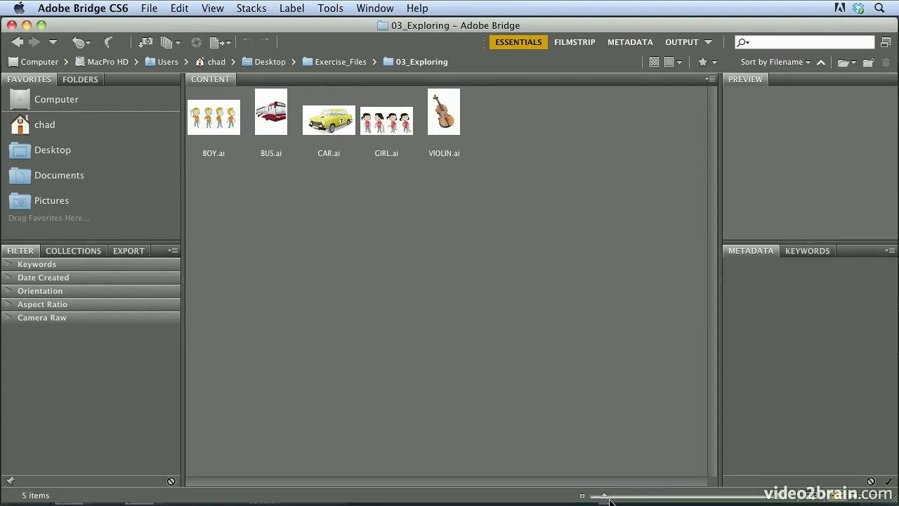
drag(605, 497, 647, 498)
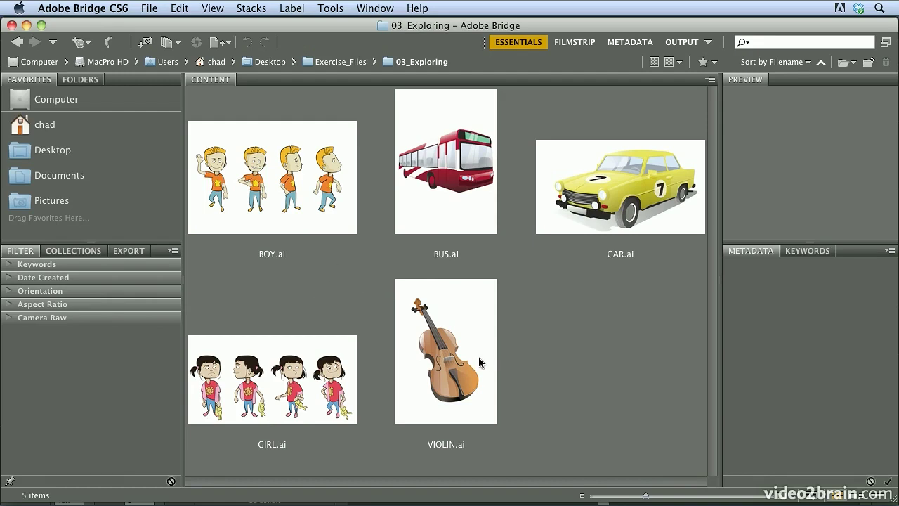
Open BOY.ai, BUS.ai, CAR.ai and GIRL.ai together in Illustrator
click(264, 208)
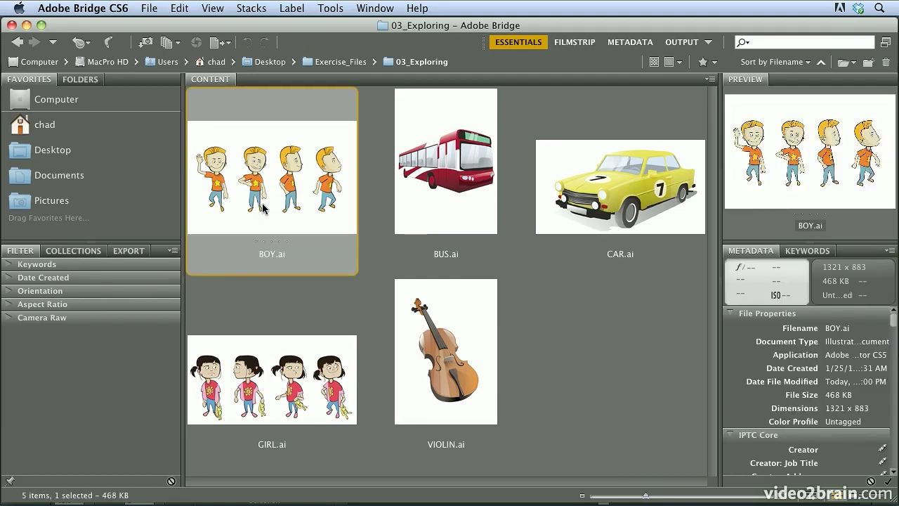
super+click(437, 197)
super+click(602, 207)
super+click(254, 362)
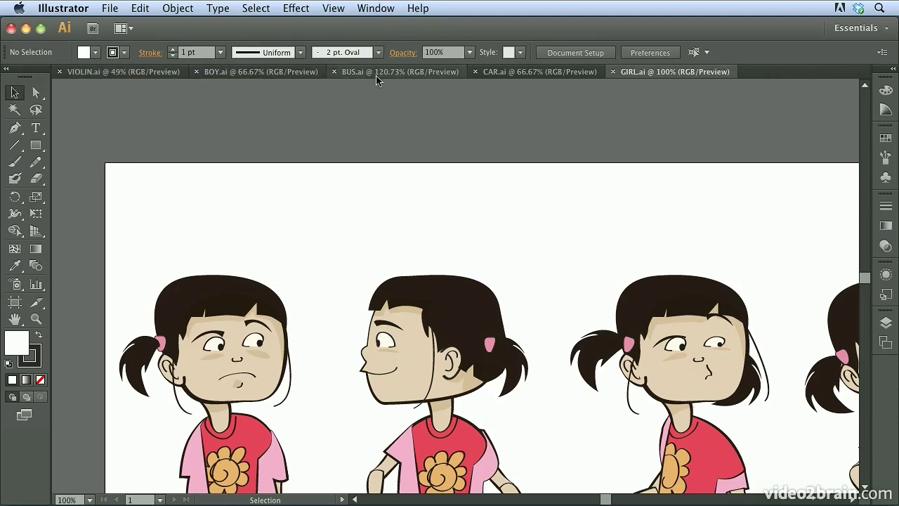
Go through the newly opened documents and fit the GIRL, CAR, BUS and BOY artboards to the window
click(220, 73)
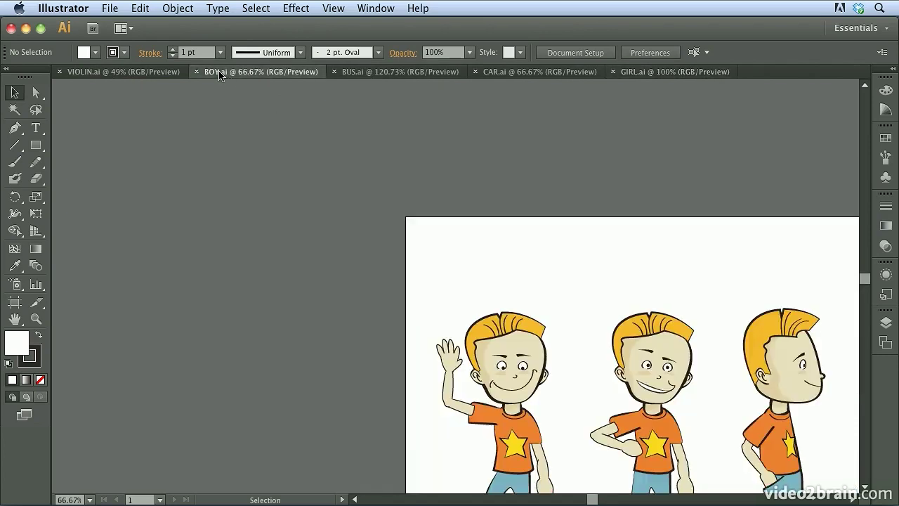
click(390, 73)
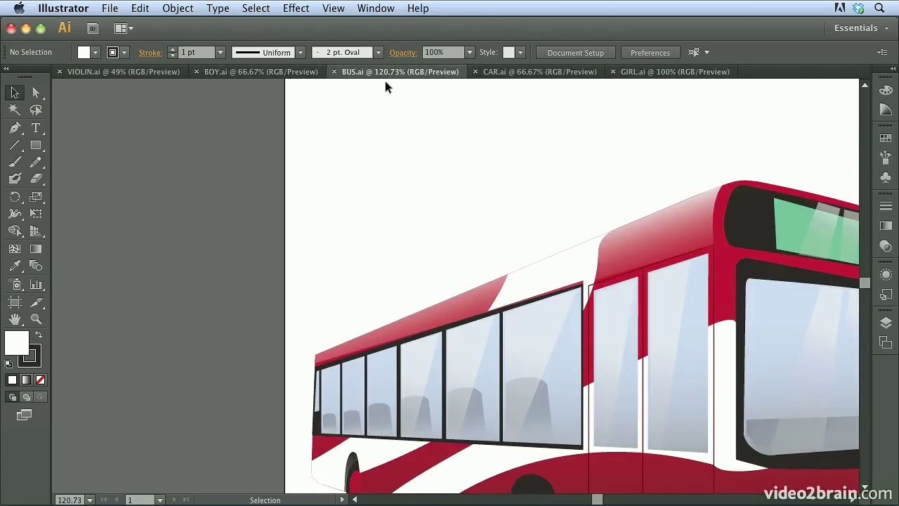
click(526, 73)
click(651, 73)
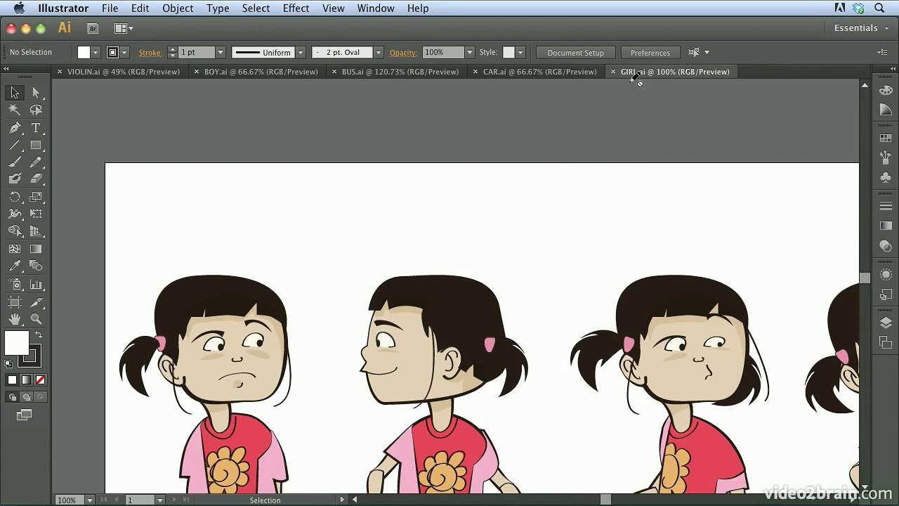
key(super+0)
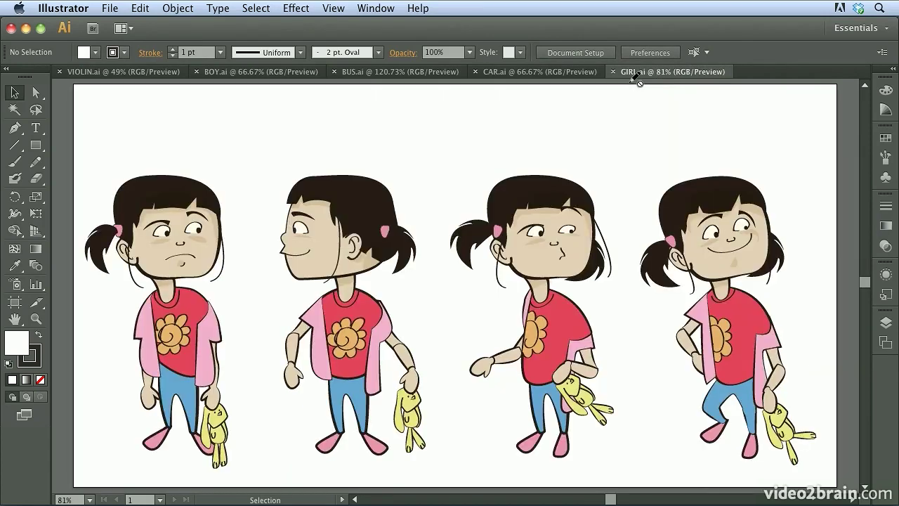
click(520, 73)
key(super+0)
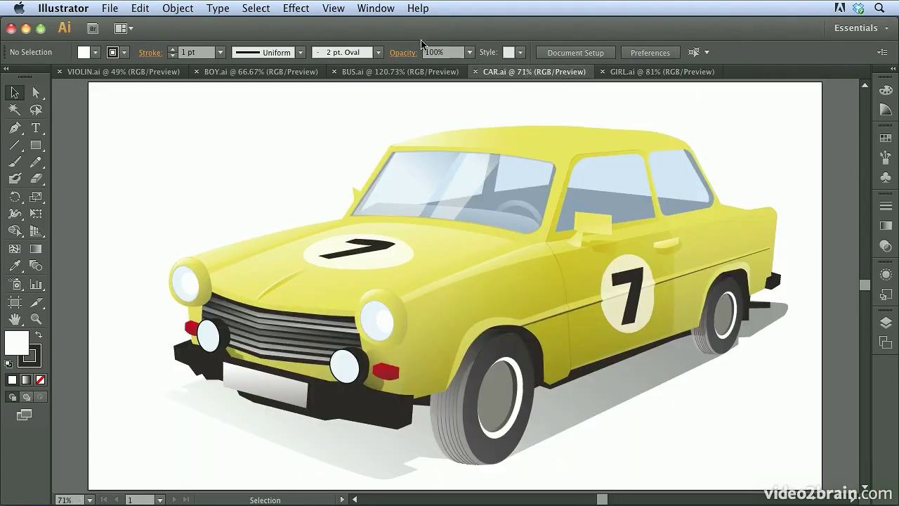
click(393, 73)
key(super+0)
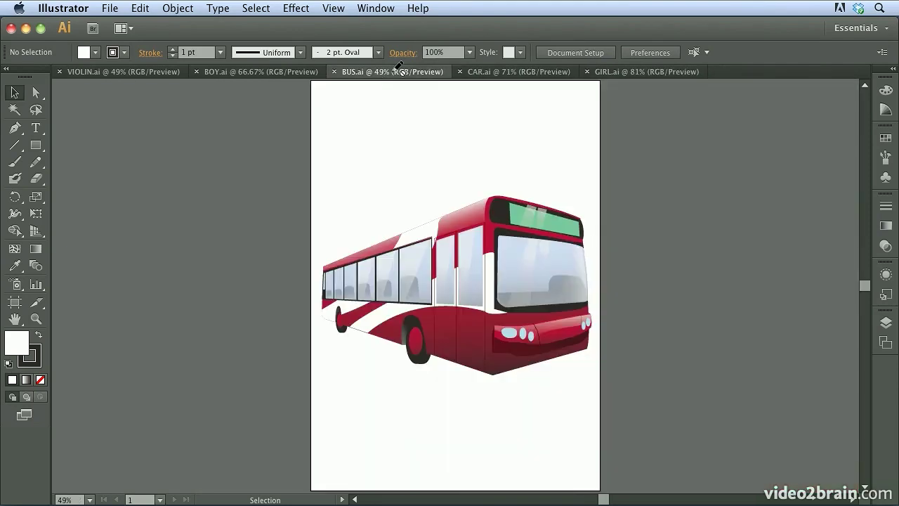
click(237, 73)
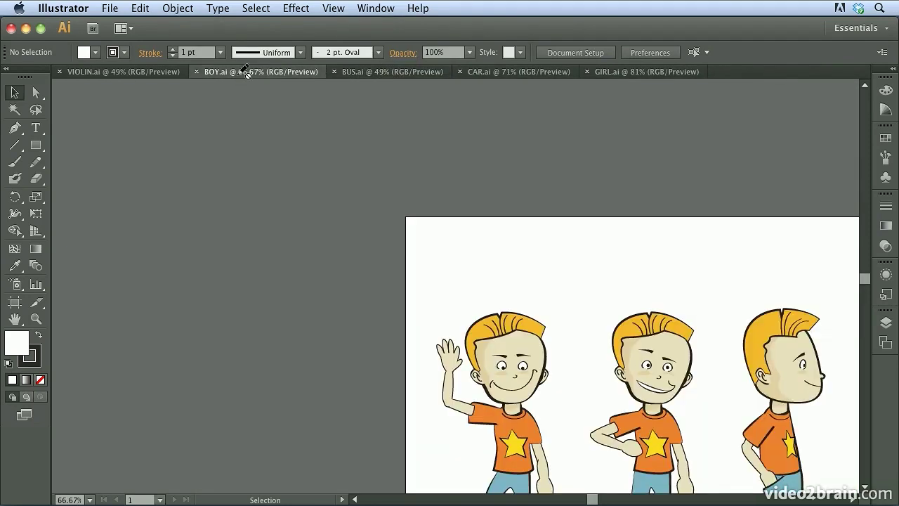
key(super+0)
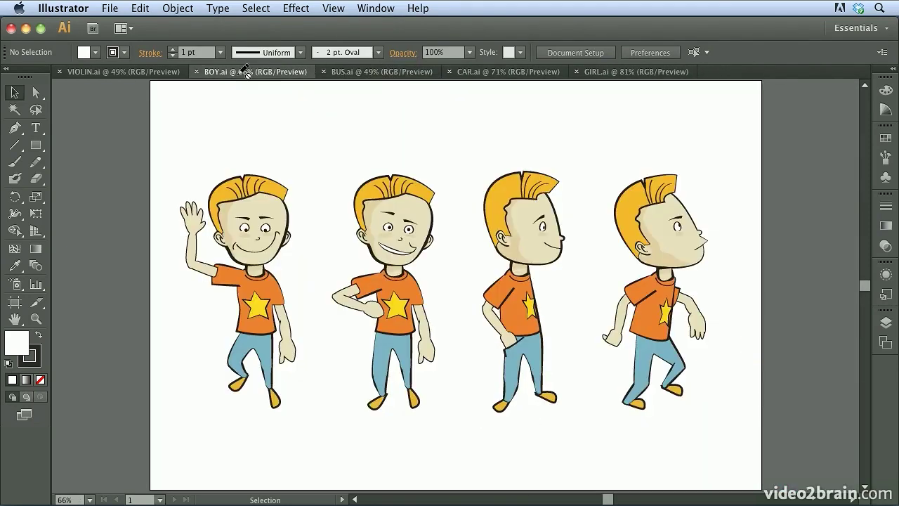
Return to VIOLIN.ai and tile all open documents in a grid
click(118, 72)
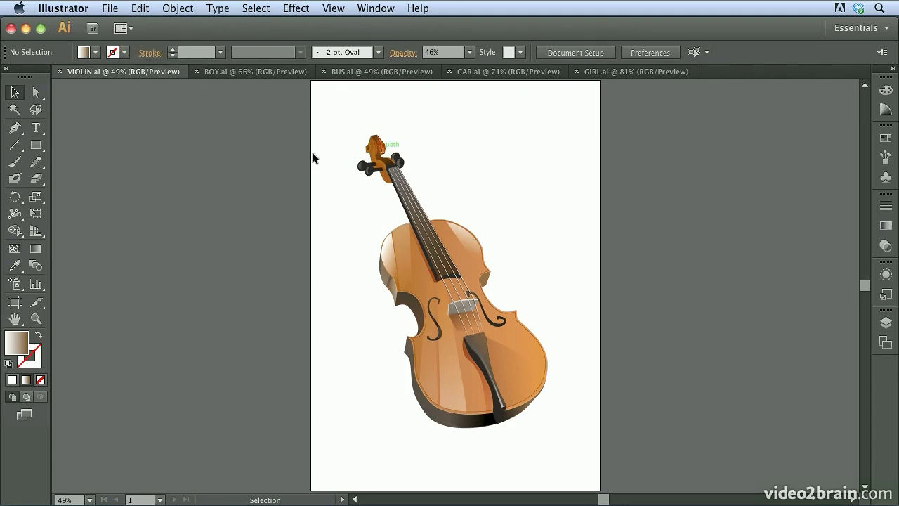
click(122, 31)
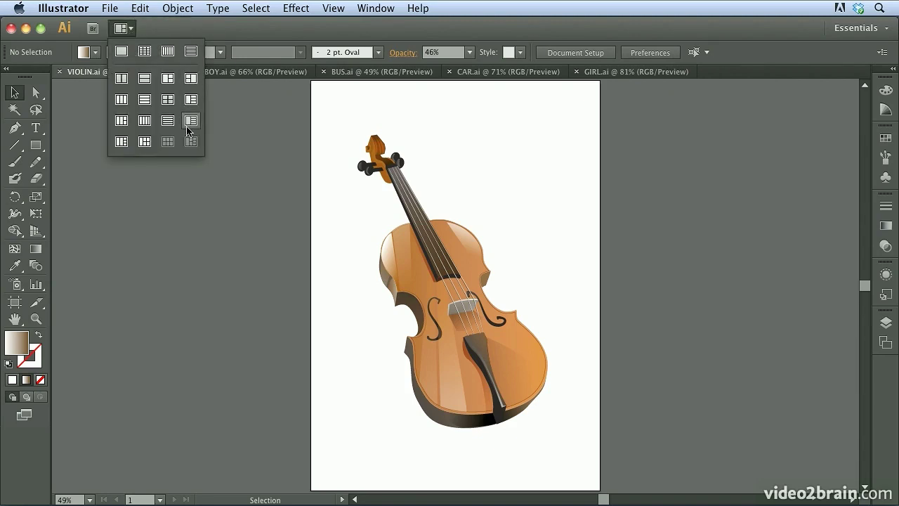
click(144, 51)
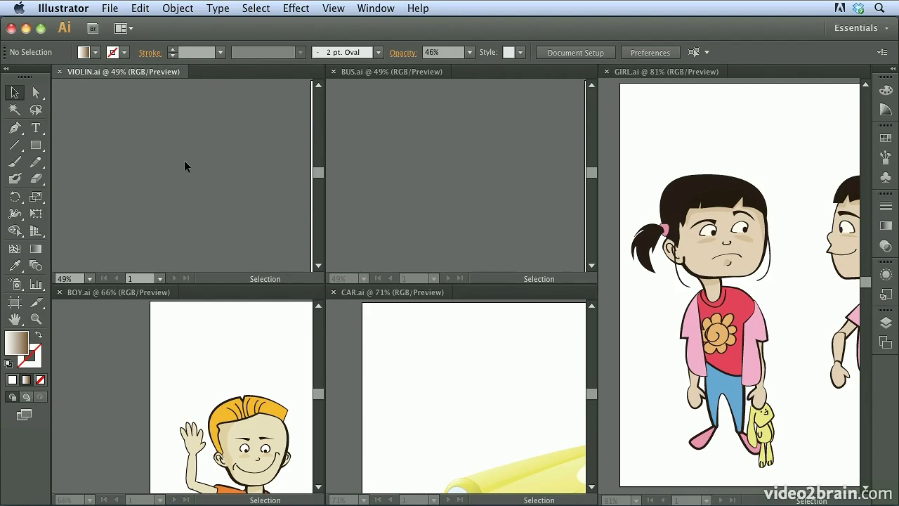
Fit the VIOLIN, BUS, BOY, CAR and GIRL artboards to their tiled document windows
key(super+0)
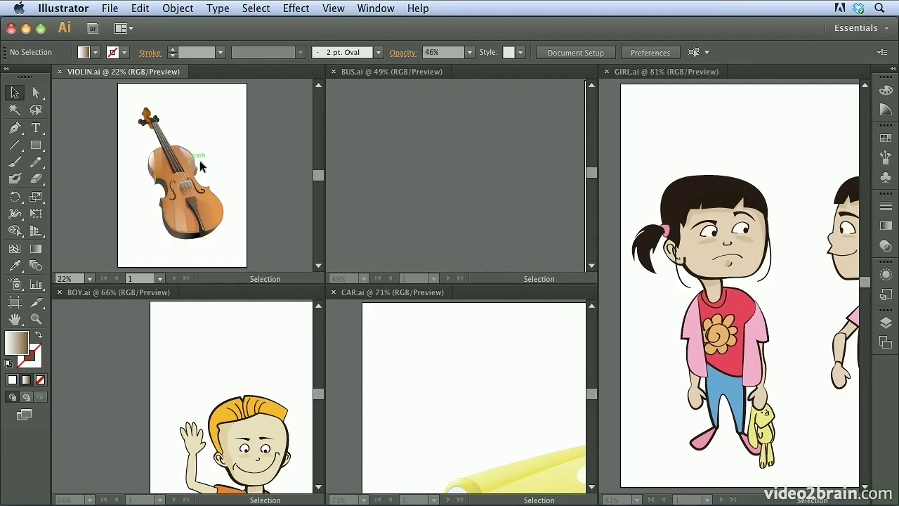
click(398, 190)
key(super+0)
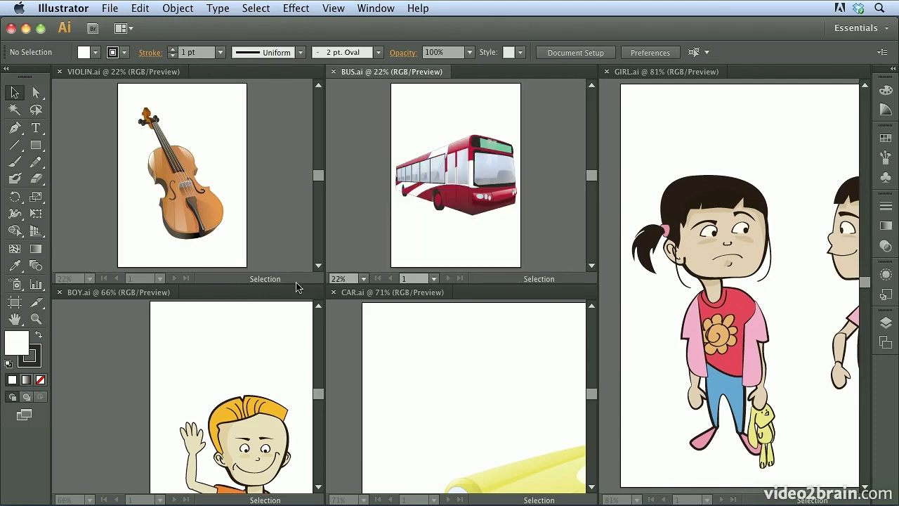
click(256, 327)
key(super+0)
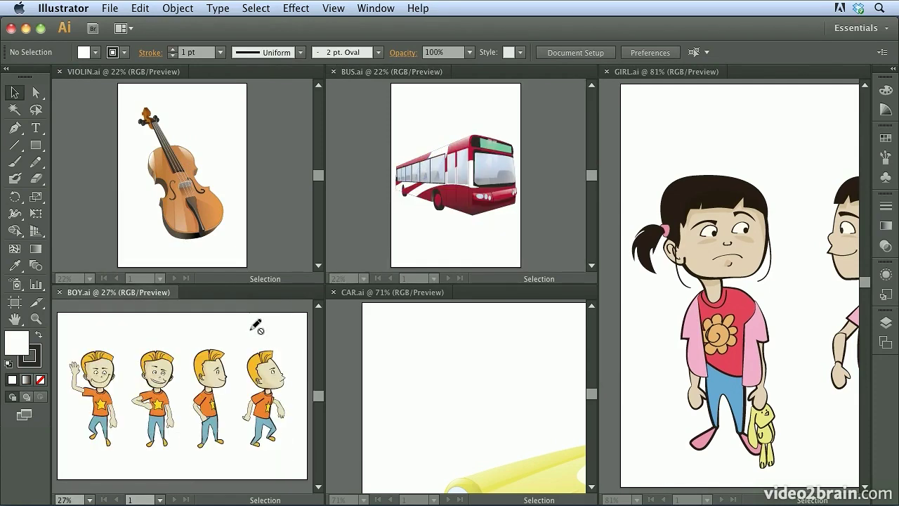
click(404, 354)
key(super+0)
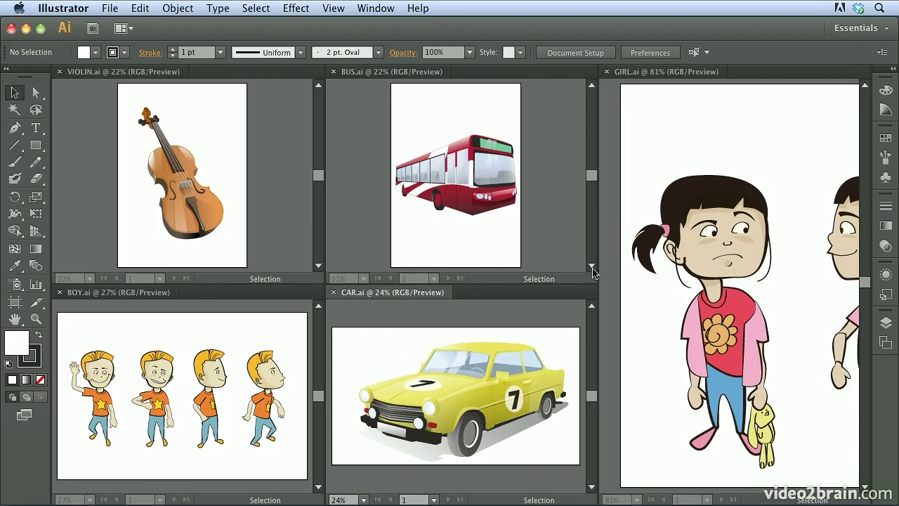
click(697, 257)
key(super+0)
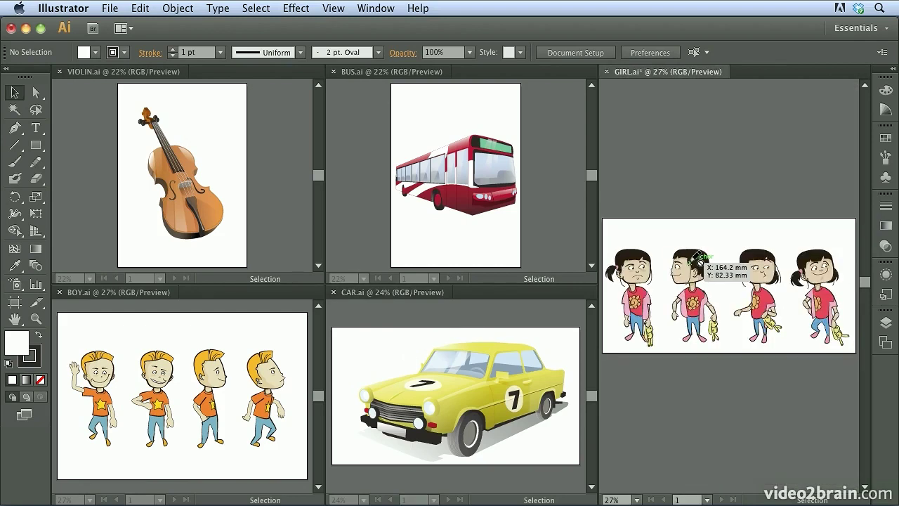
Try a four-pane layout with two full-height columns and a split third column, and one with four stacked rows
click(118, 31)
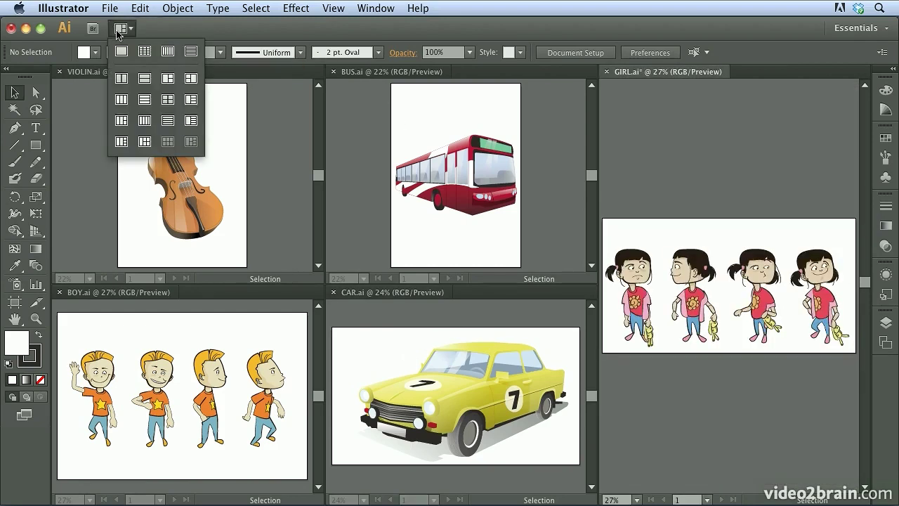
click(120, 122)
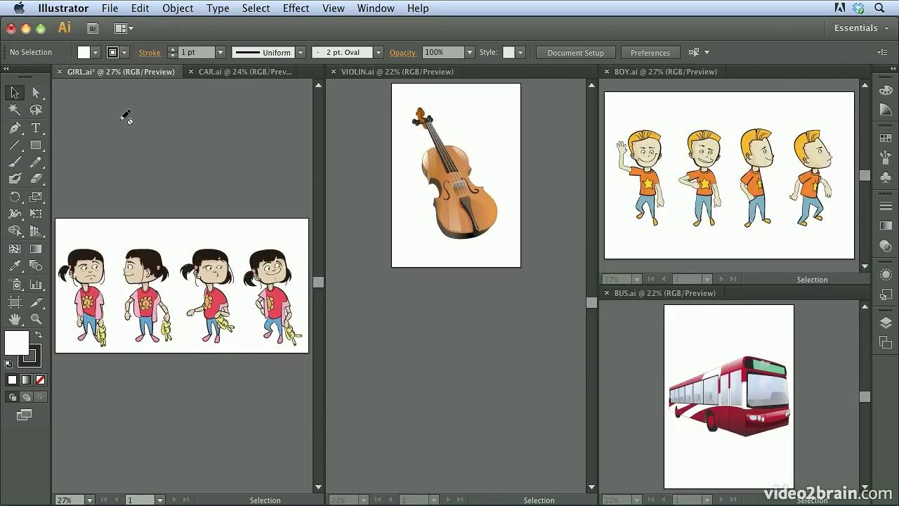
click(119, 28)
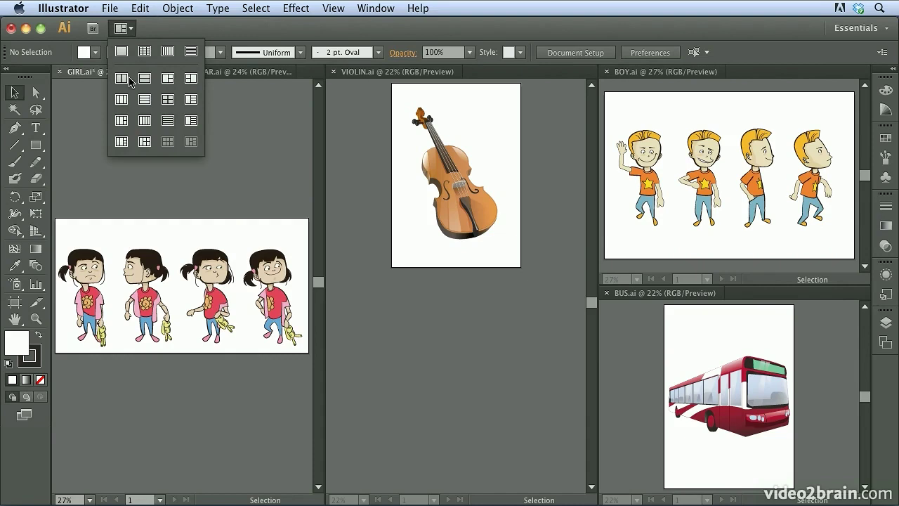
click(167, 122)
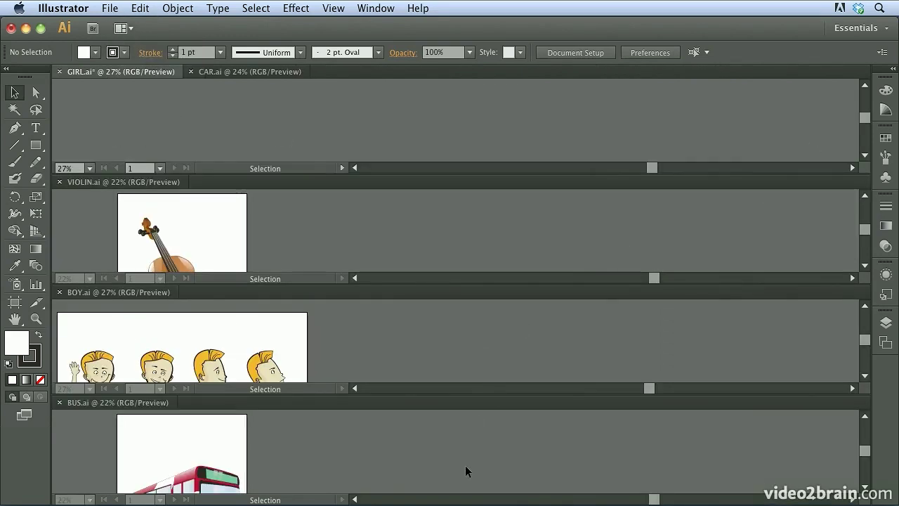
Consolidate all open documents into a single tabbed window and fit the GIRL.ai artboard to it
click(120, 28)
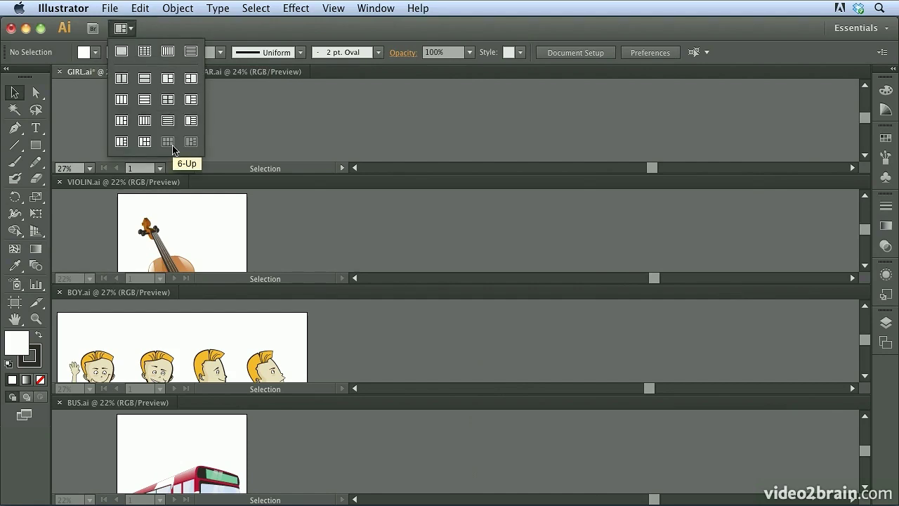
click(121, 51)
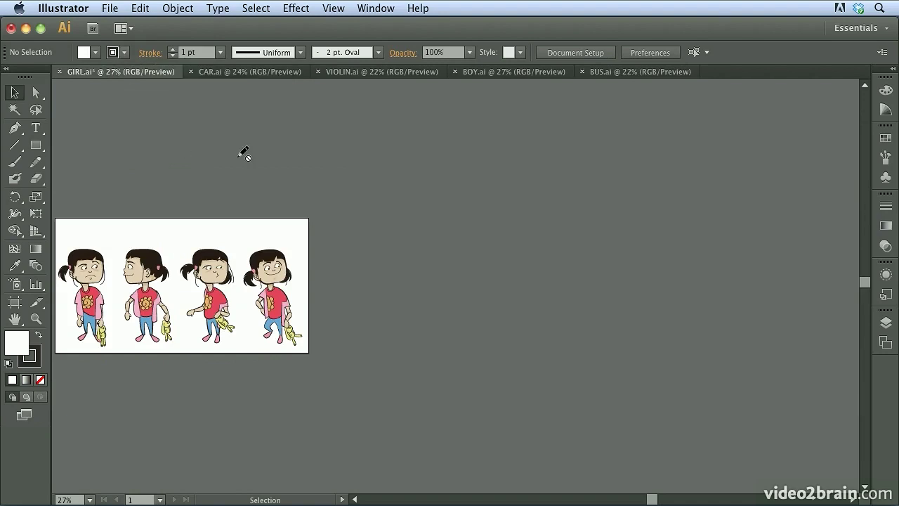
key(super+0)
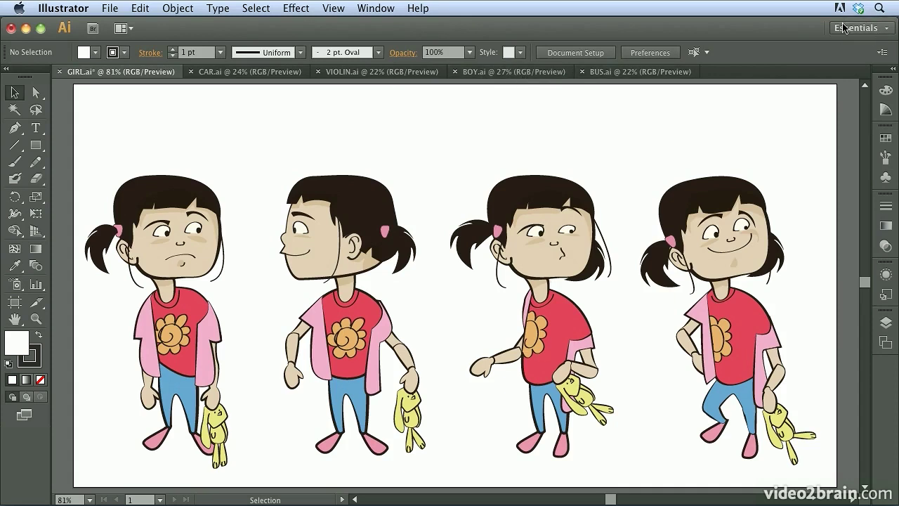
Look through the list of available workspaces and close it, keeping Essentials
click(885, 30)
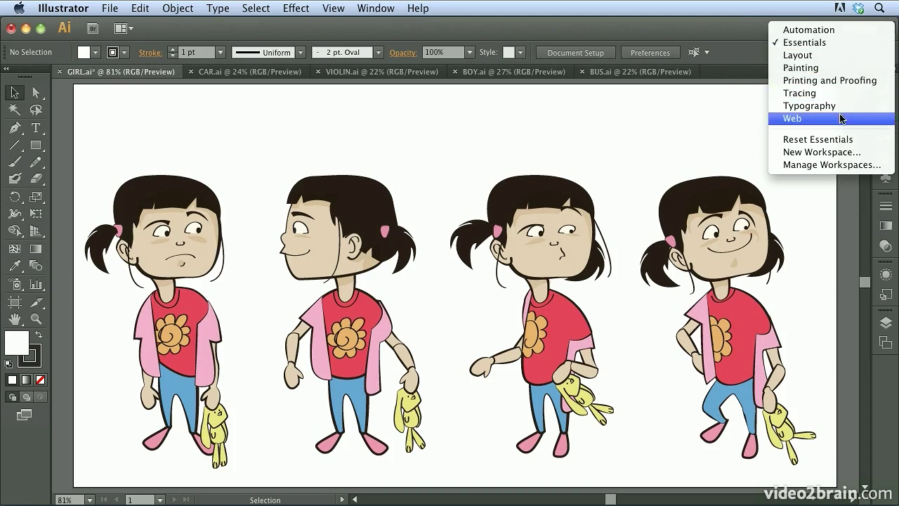
click(746, 30)
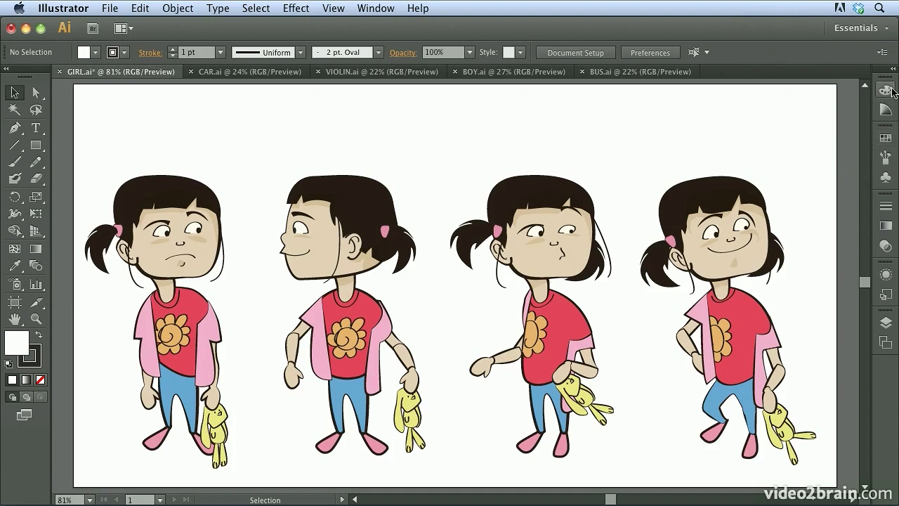